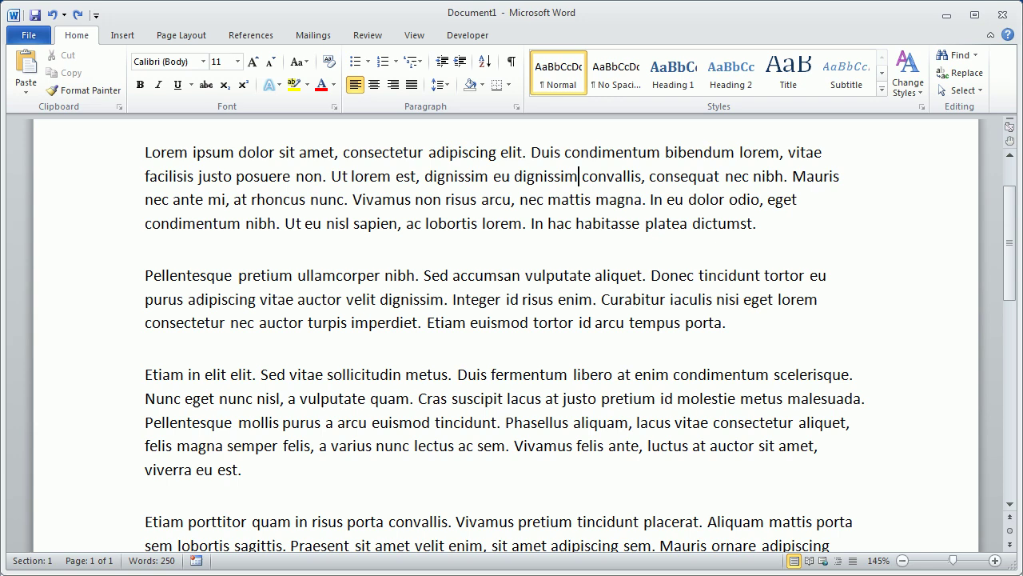
Step: Draw a straight horizontal line about 6.29" wide in the gap below the first paragraph
left_click(132, 39)
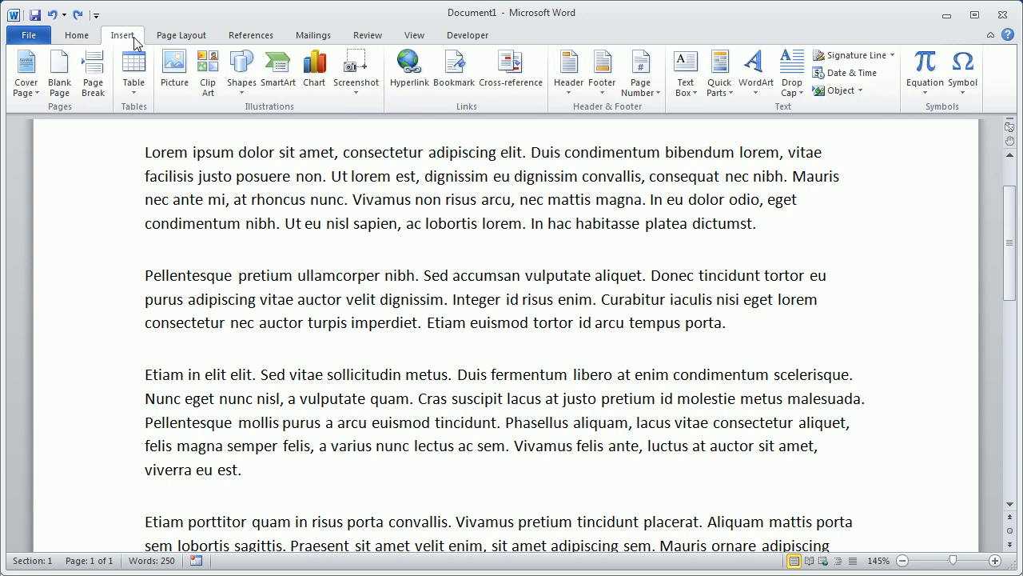
left_click(241, 88)
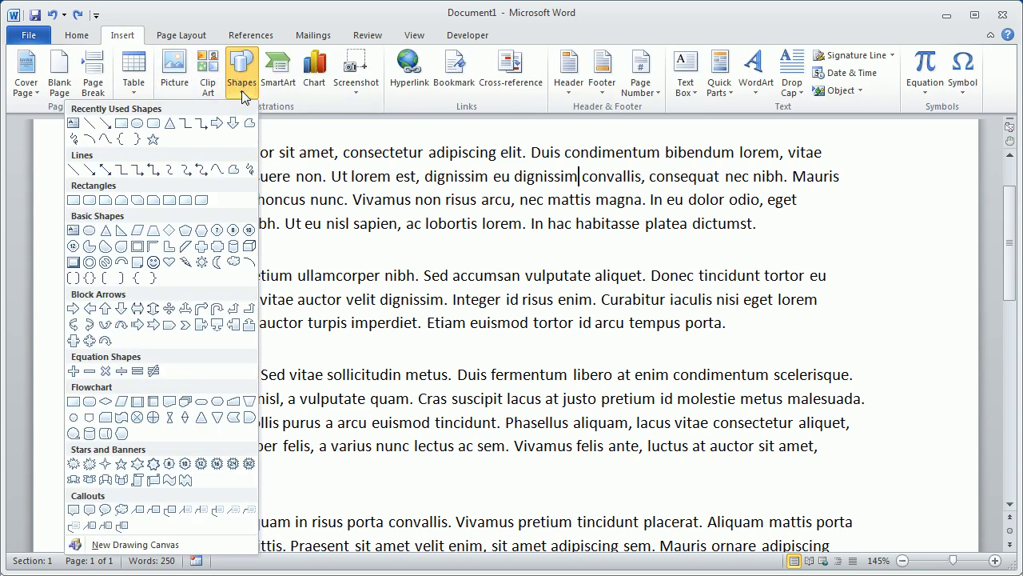
left_click(91, 123)
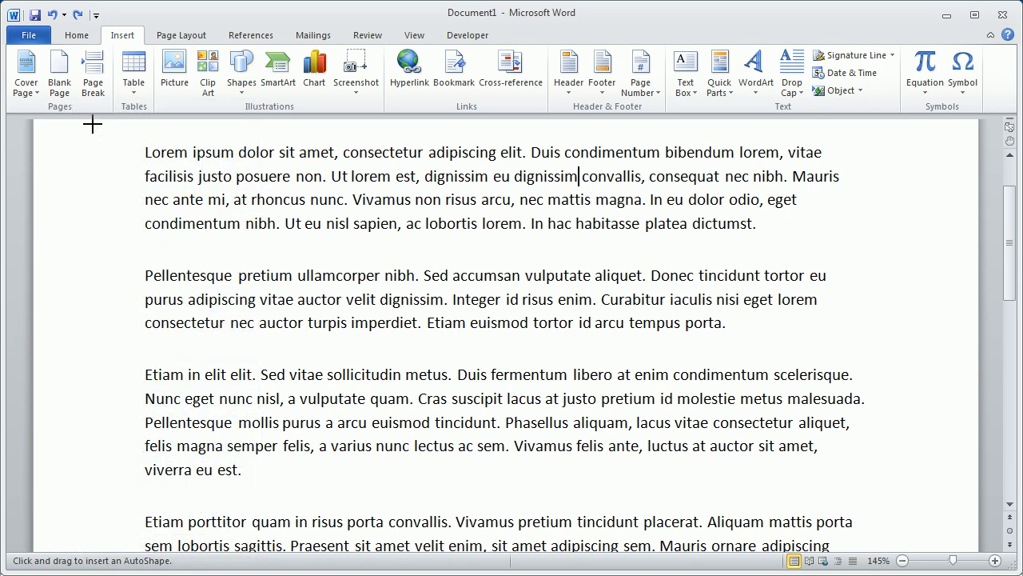
mouse_move(144, 242)
left_mouse_down()
mouse_move(613, 251)
mouse_move(846, 238)
mouse_move(844, 260)
mouse_move(845, 242)
mouse_move(283, 373)
mouse_move(260, 395)
mouse_move(140, 433)
mouse_move(252, 414)
mouse_move(665, 264)
mouse_move(844, 244)
left_mouse_up()
key("shift")
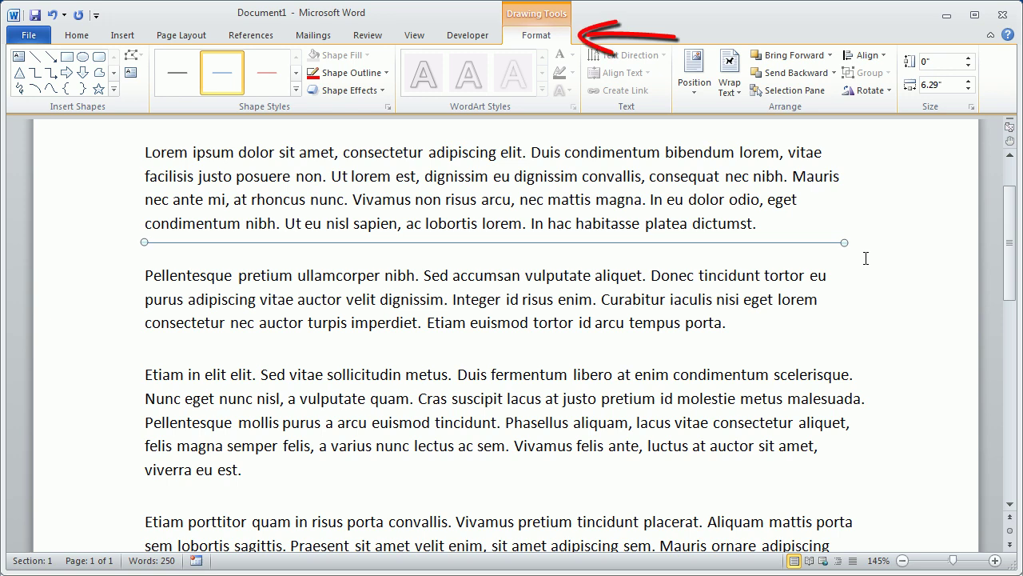
Step: Give the line below the first paragraph a thick-over-thin compound style and a 4 pt width
left_click(370, 77)
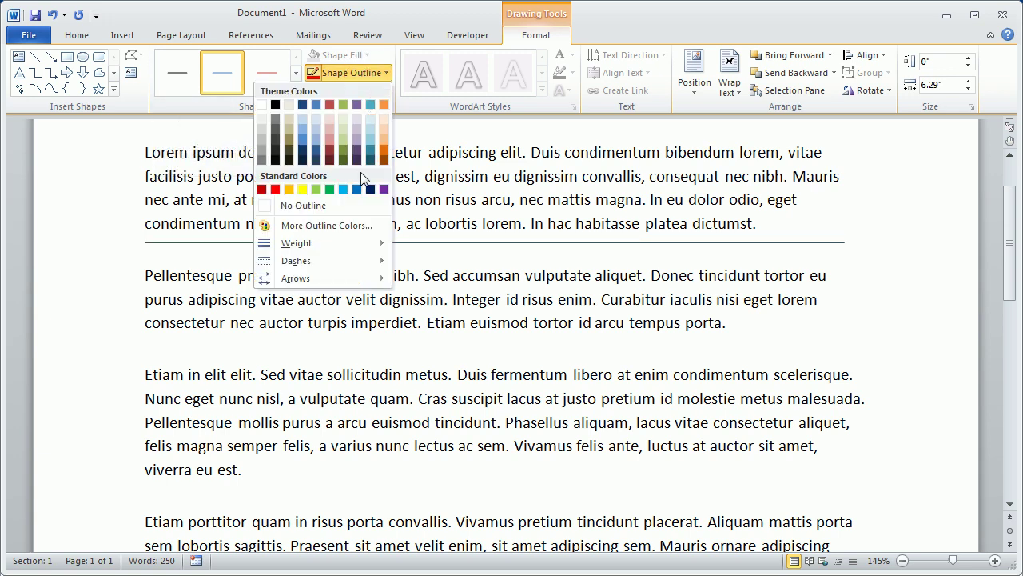
mouse_move(330, 249)
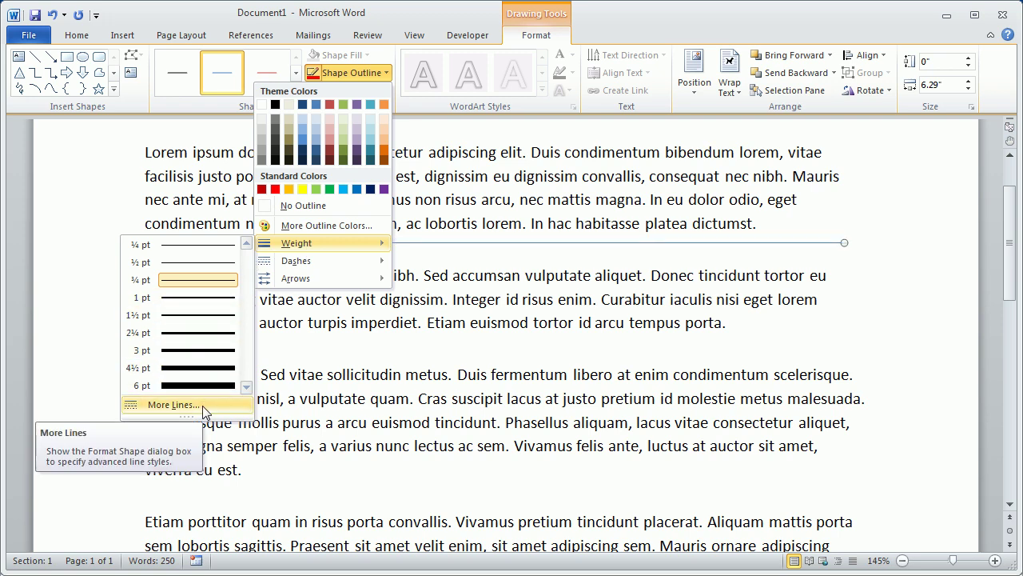
left_click(178, 404)
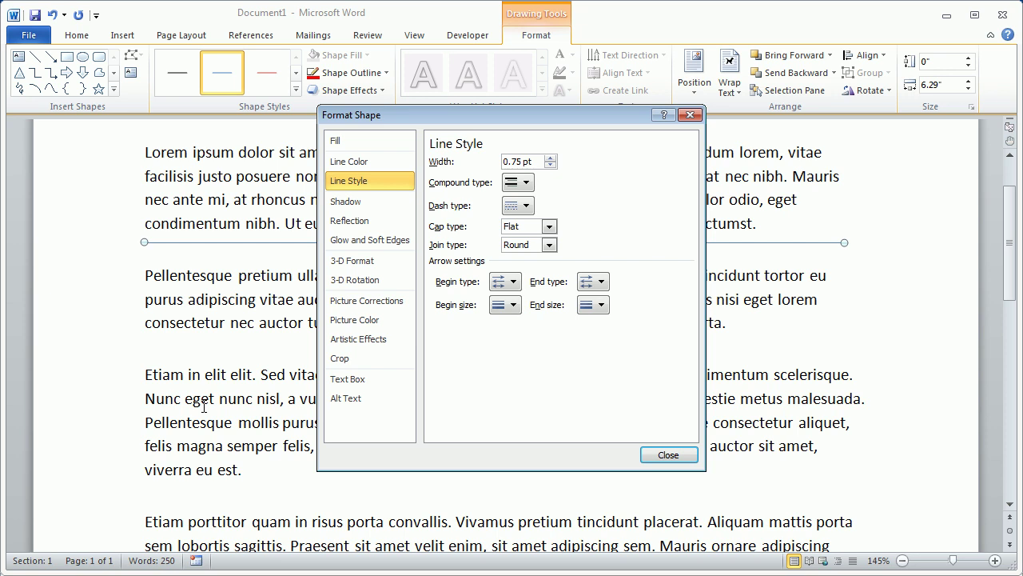
left_click(526, 183)
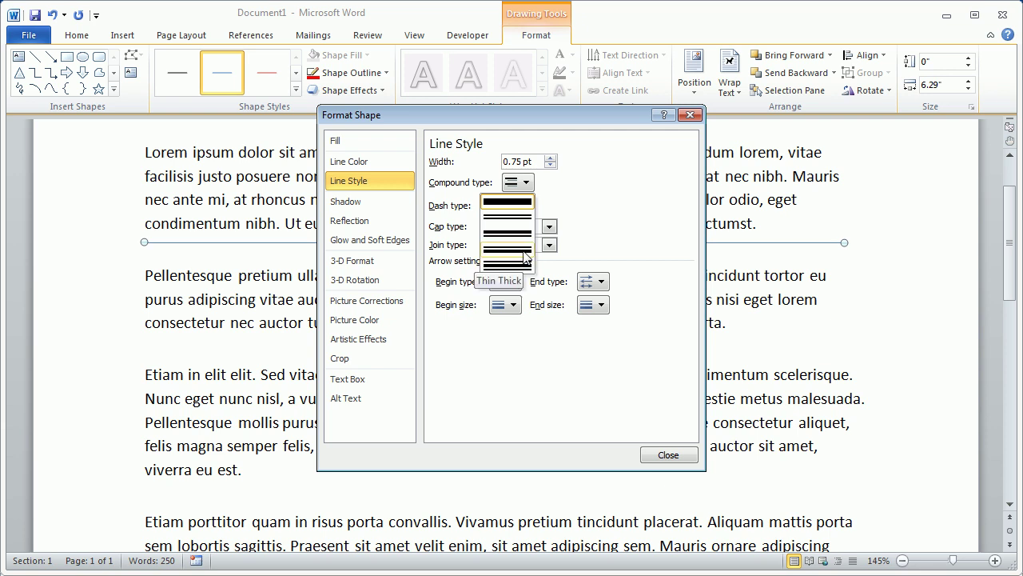
left_click(515, 232)
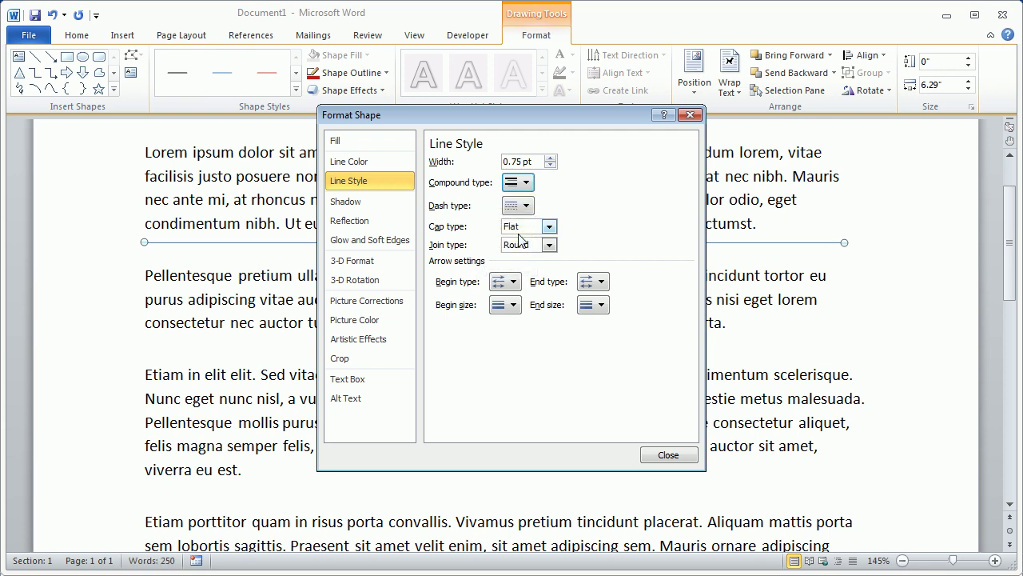
left_click_drag(539, 162, 495, 165)
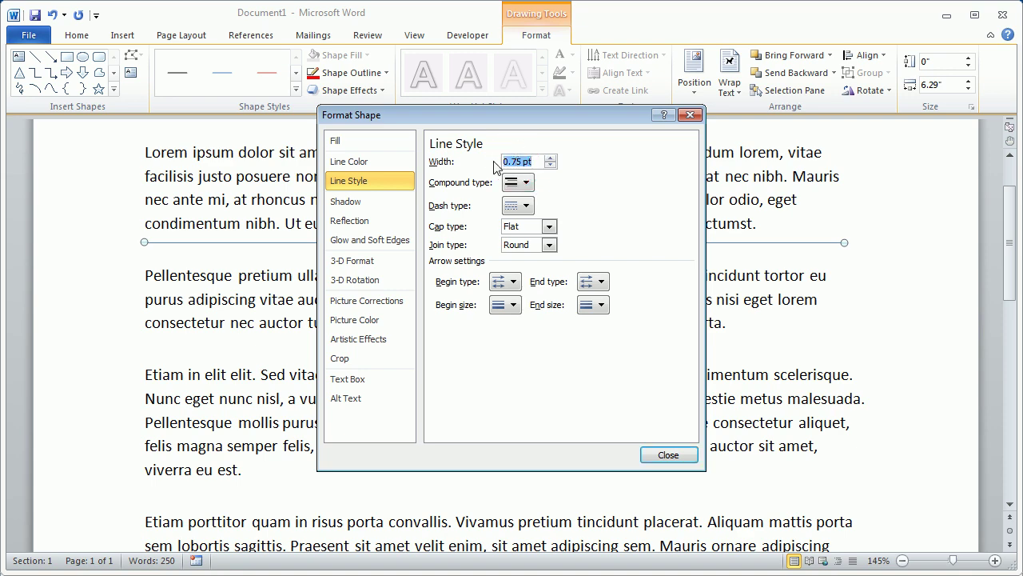
type("4")
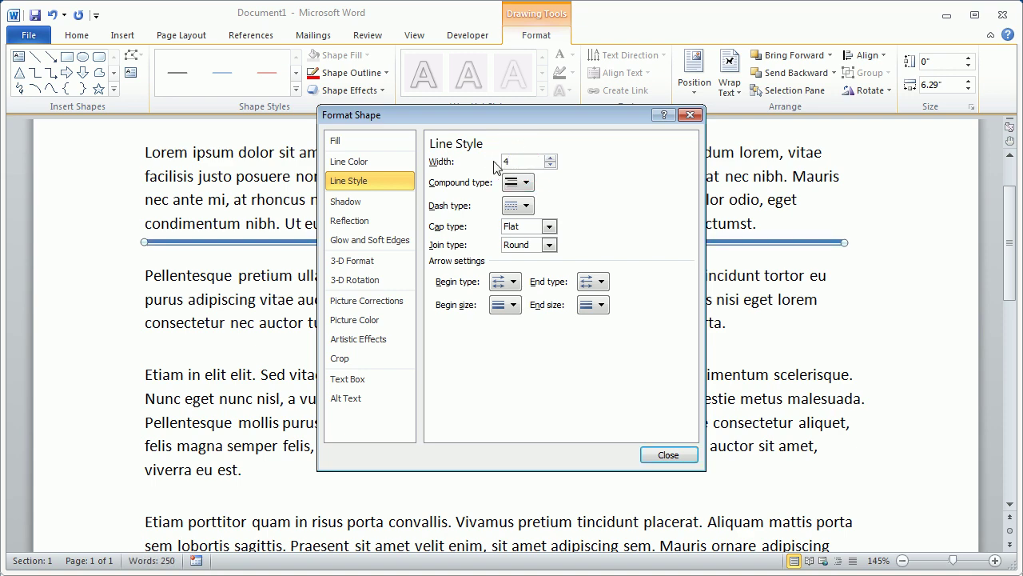
left_click(669, 455)
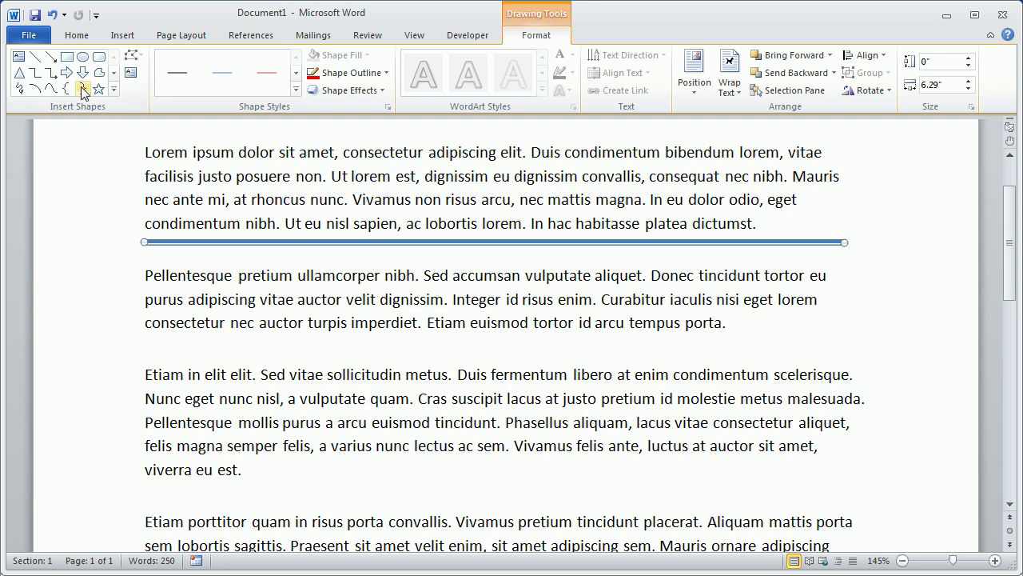
Step: Draw a horizontal line about 6.29" wide below the second paragraph and set its weight to 3 pt
left_click(35, 57)
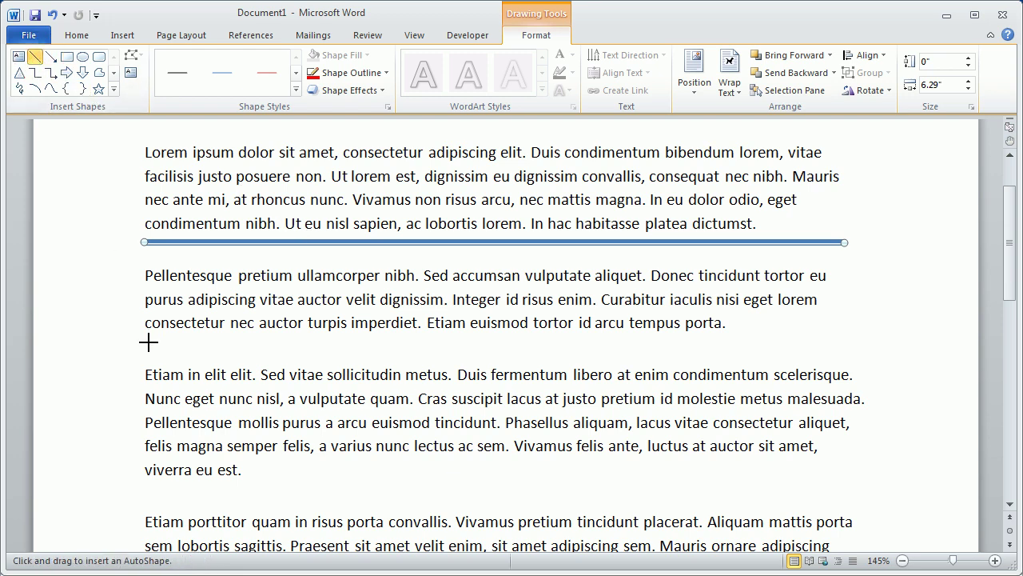
left_click_drag(145, 343, 846, 342)
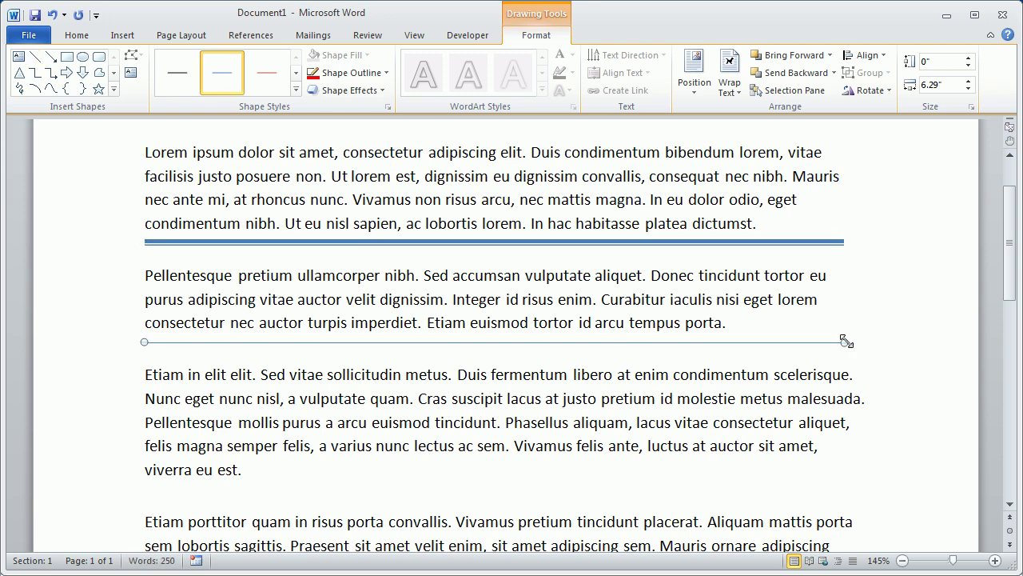
left_click(359, 74)
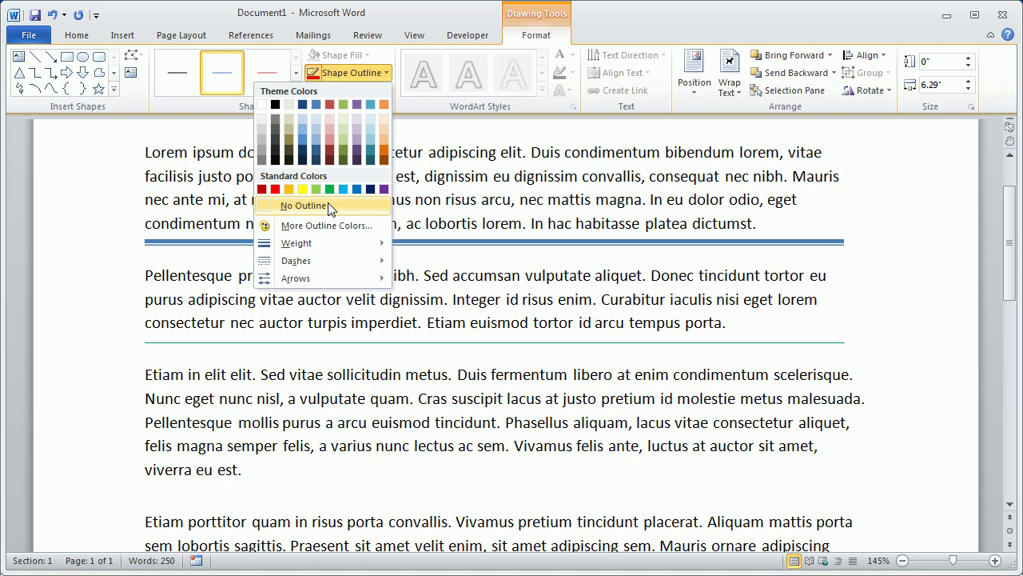
mouse_move(320, 243)
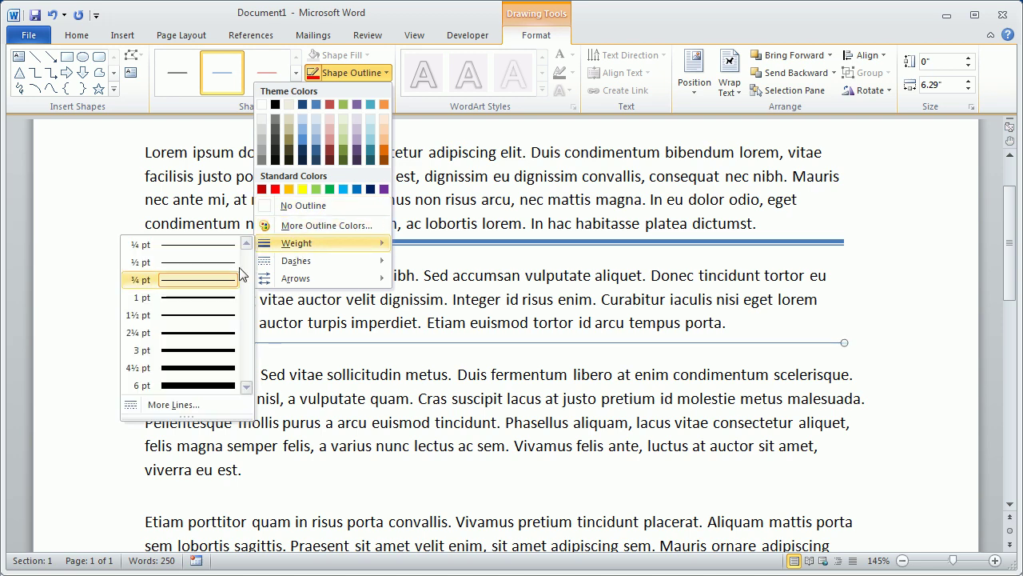
left_click(212, 350)
Step: Duplicate the 3 pt line directly beneath itself and set the copy's weight to 1 pt
key("ctrl")
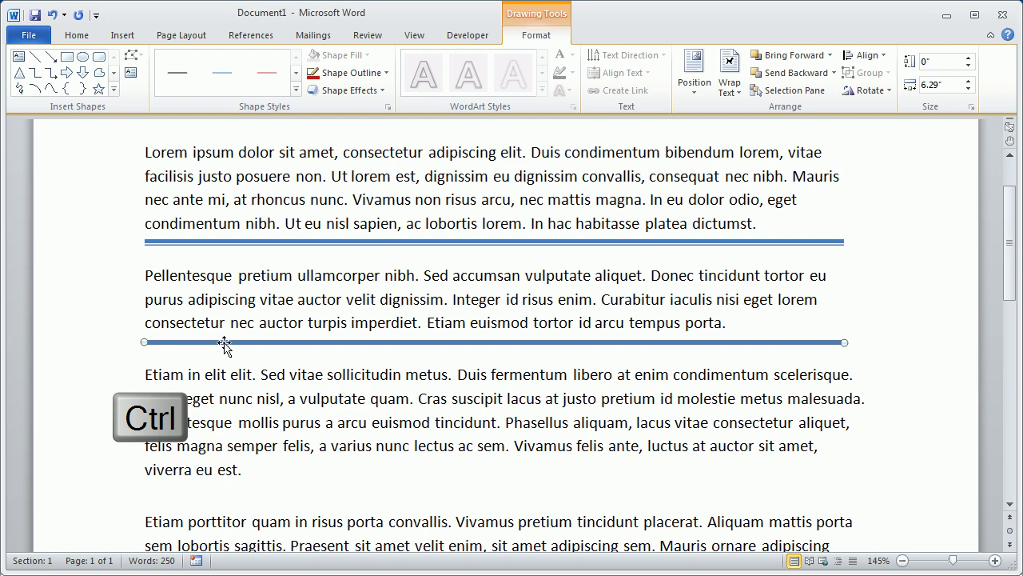
left_click(224, 342, "ctrl")
mouse_move(225, 343)
left_mouse_down()
mouse_move(224, 372)
mouse_move(228, 351)
left_mouse_up()
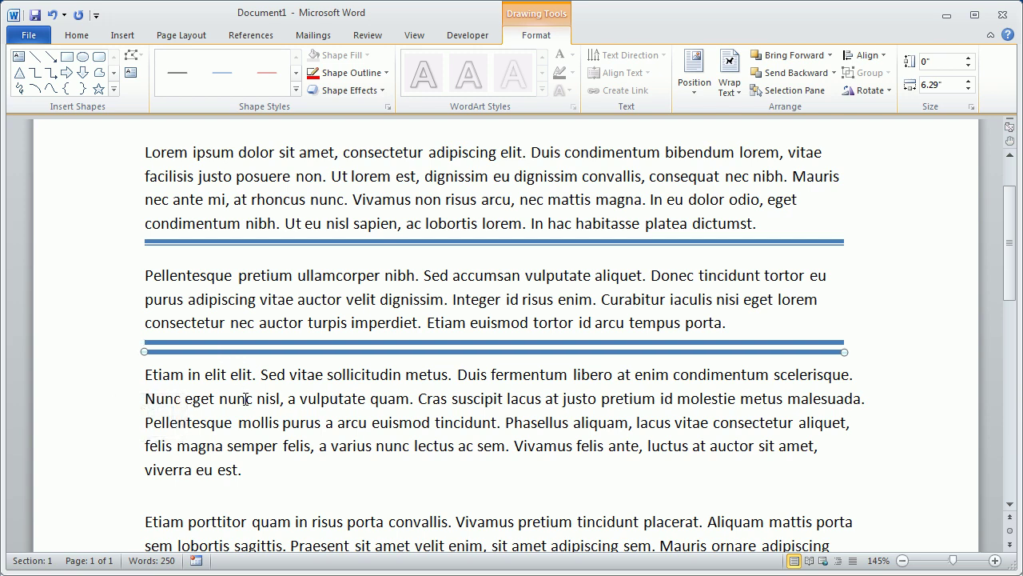
left_click(357, 73)
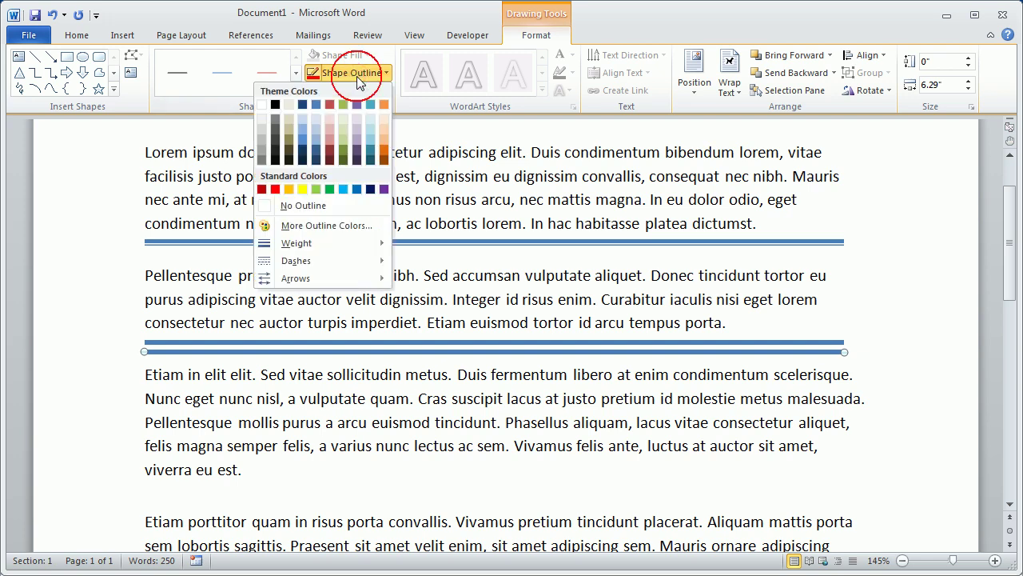
left_click(307, 244)
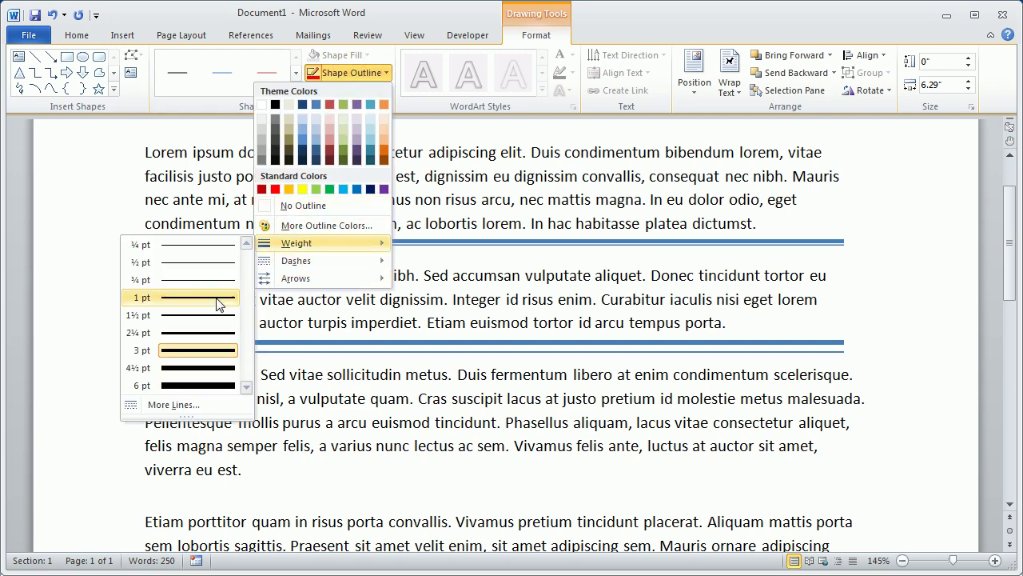
left_click(217, 298)
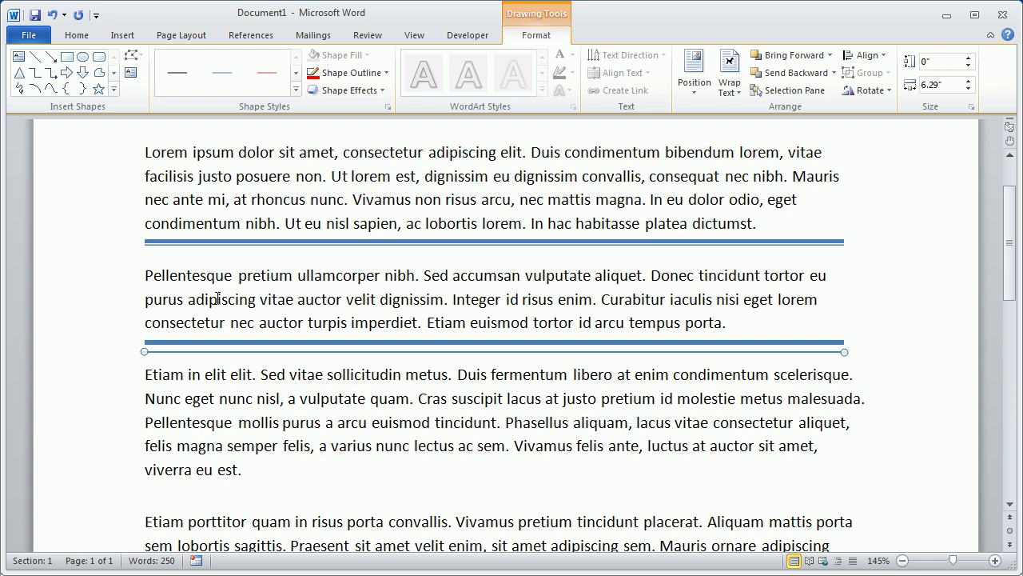
Step: Select both lines below the second paragraph and group them into one object
key("ctrl")
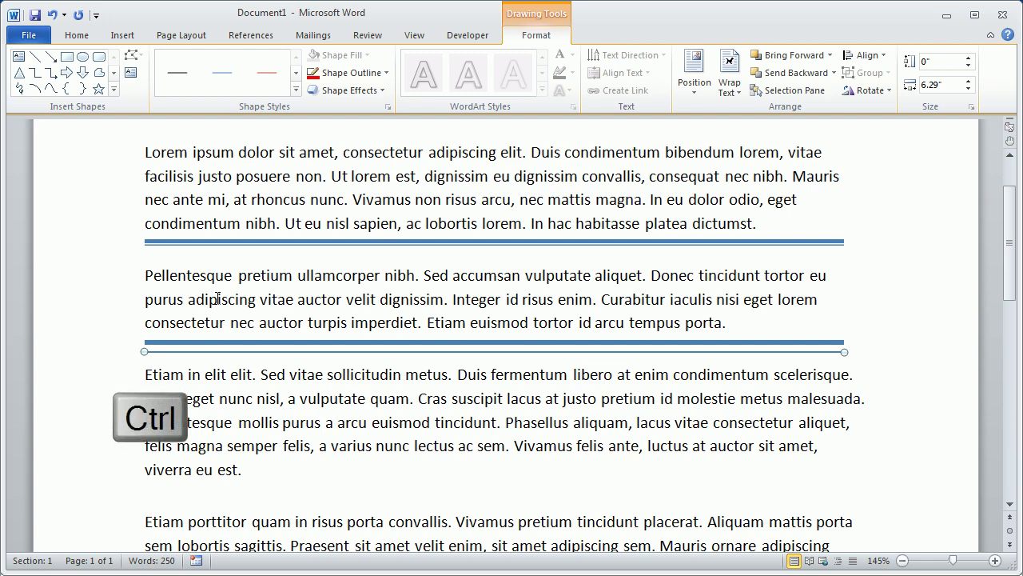
left_click(251, 343, "ctrl")
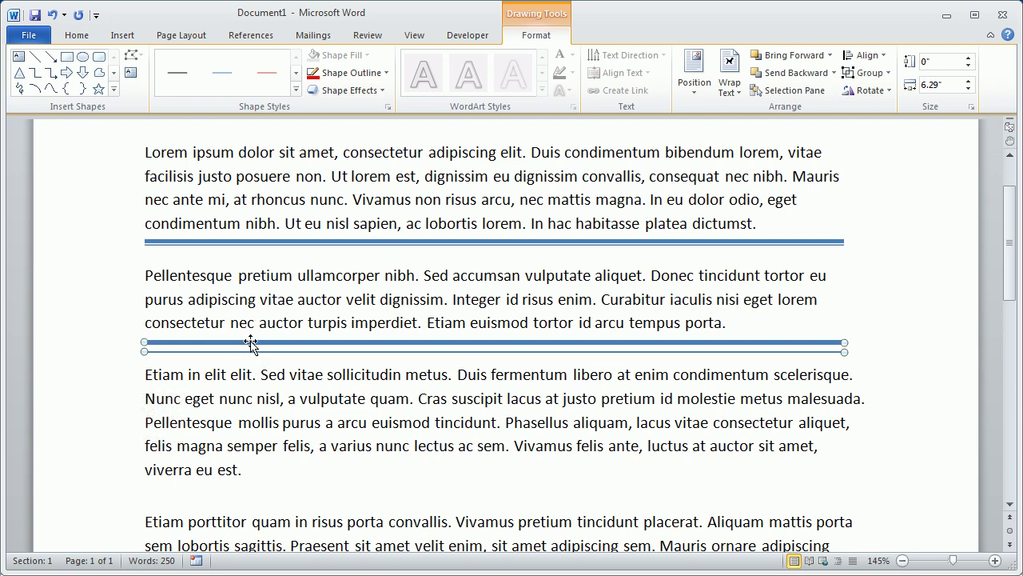
right_click(251, 343)
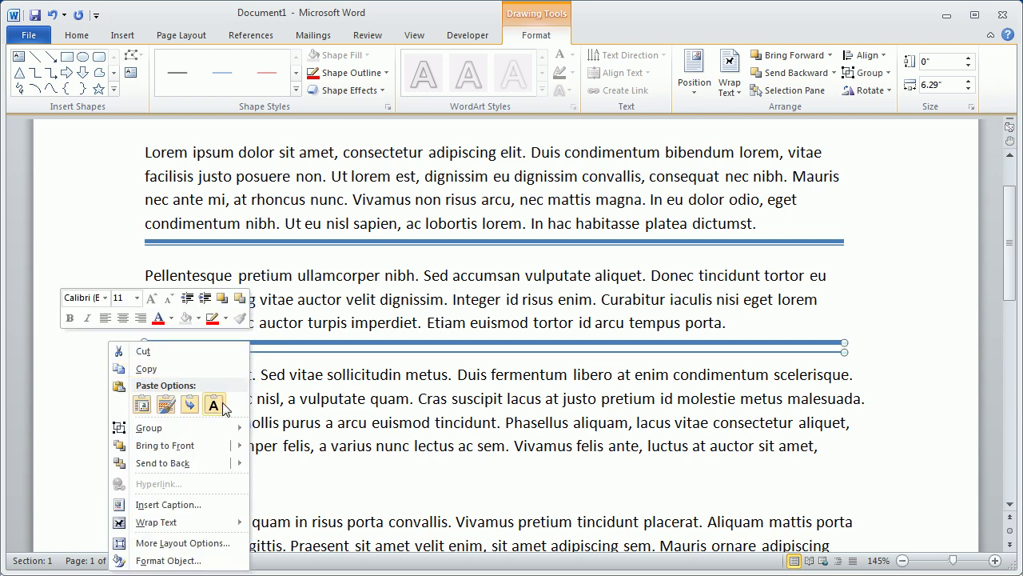
mouse_move(160, 430)
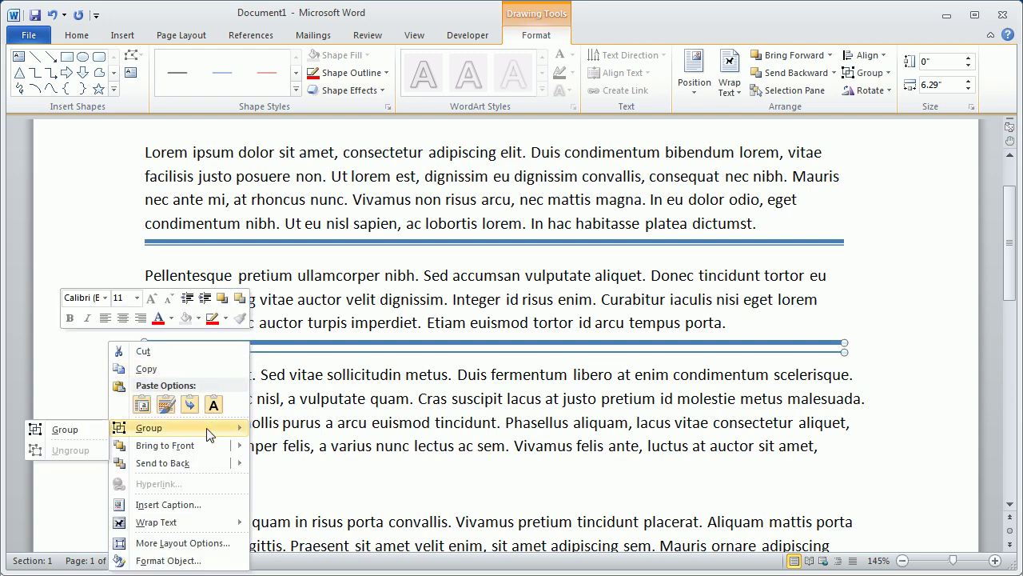
left_click(84, 428)
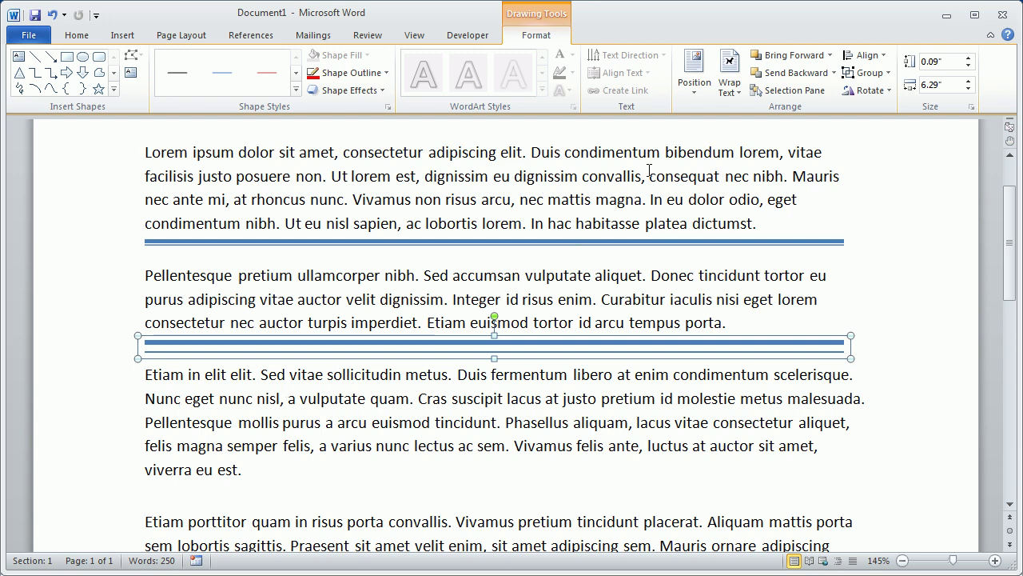
Step: Try the grouped lines' layout with Move object with text off and Lock anchor on, restore both options and accept
left_click(737, 91)
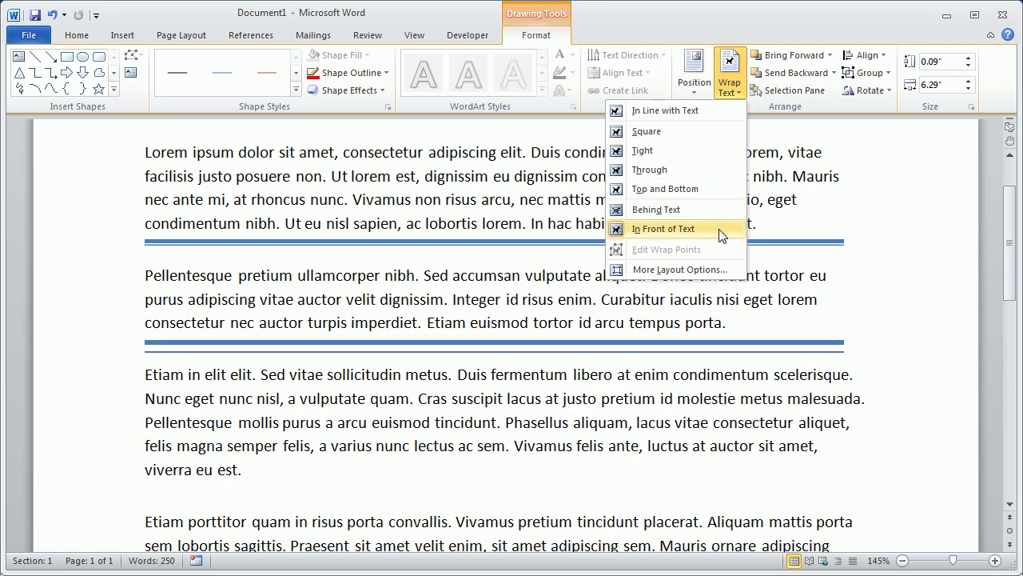
left_click(718, 272)
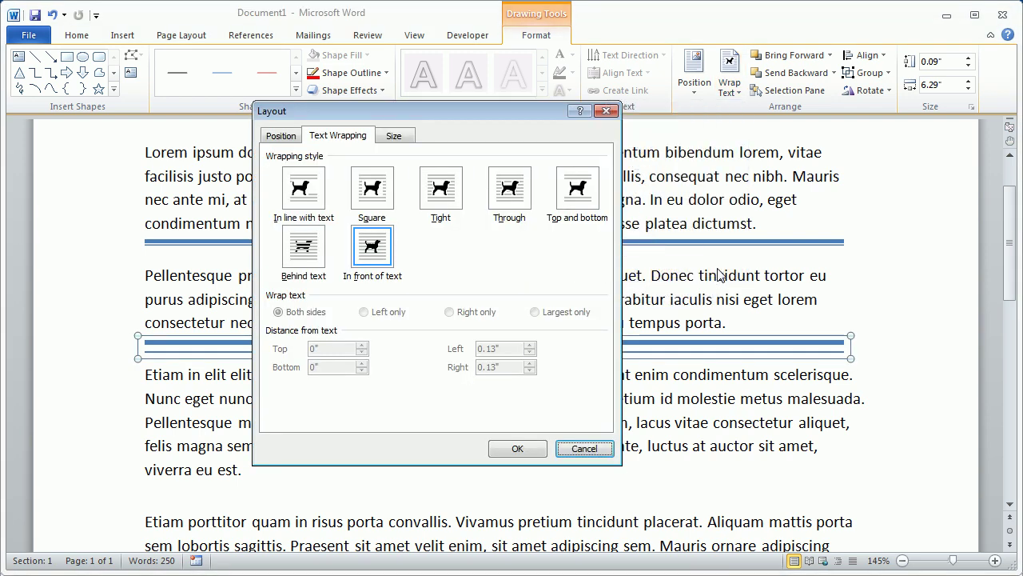
left_click(282, 135)
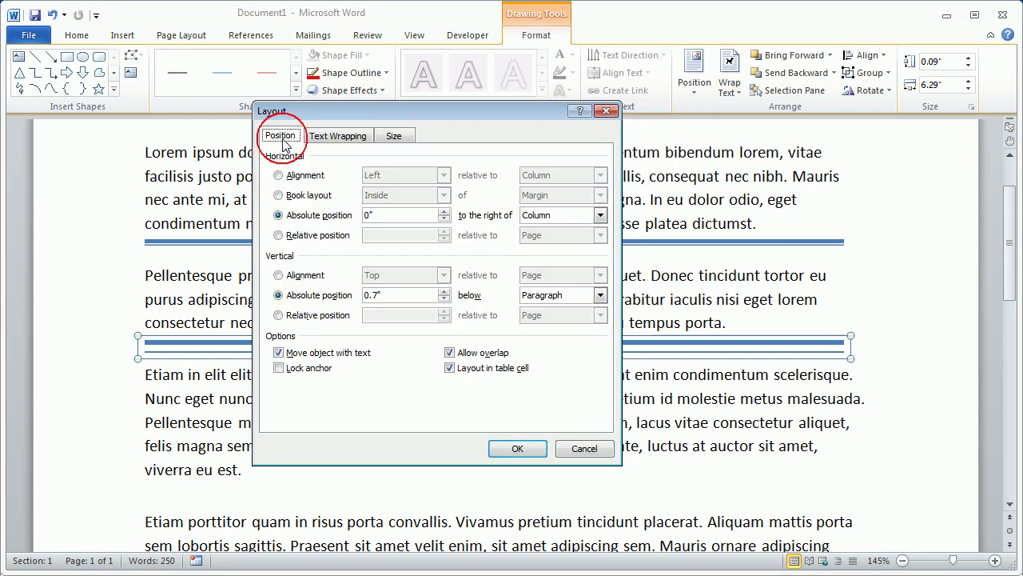
left_click(284, 355)
left_click(280, 369)
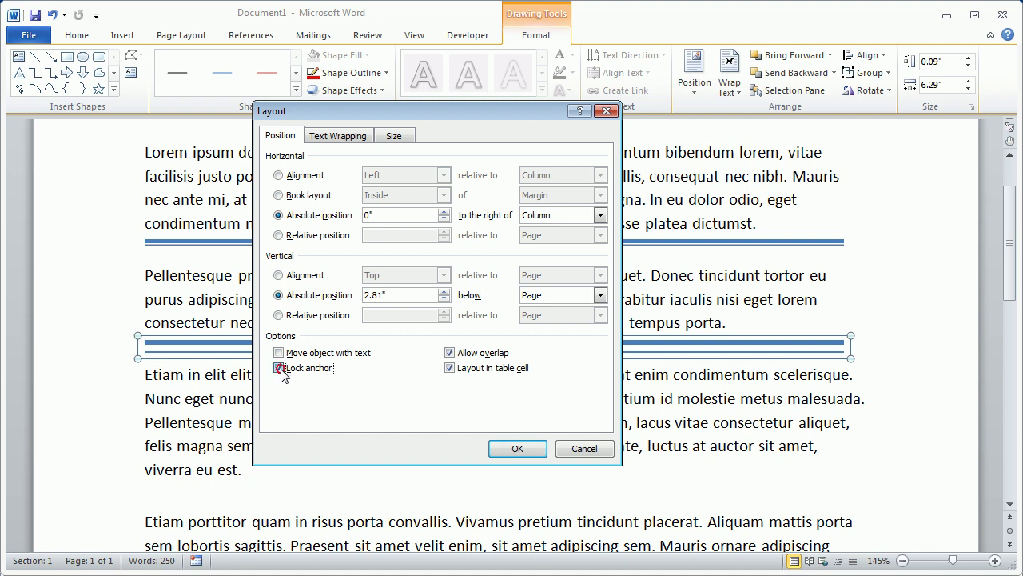
left_click(279, 367)
left_click(279, 353)
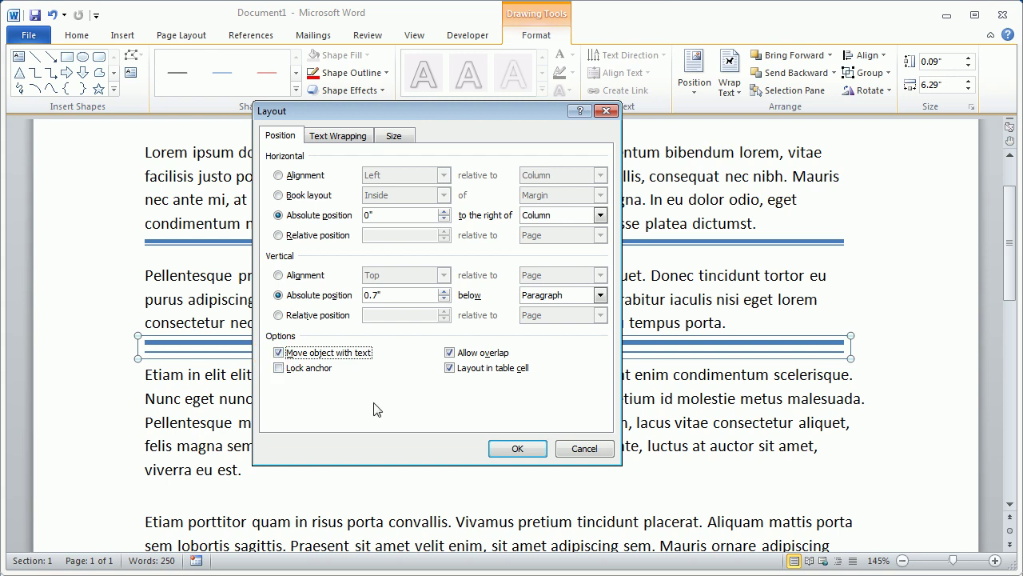
left_click(517, 448)
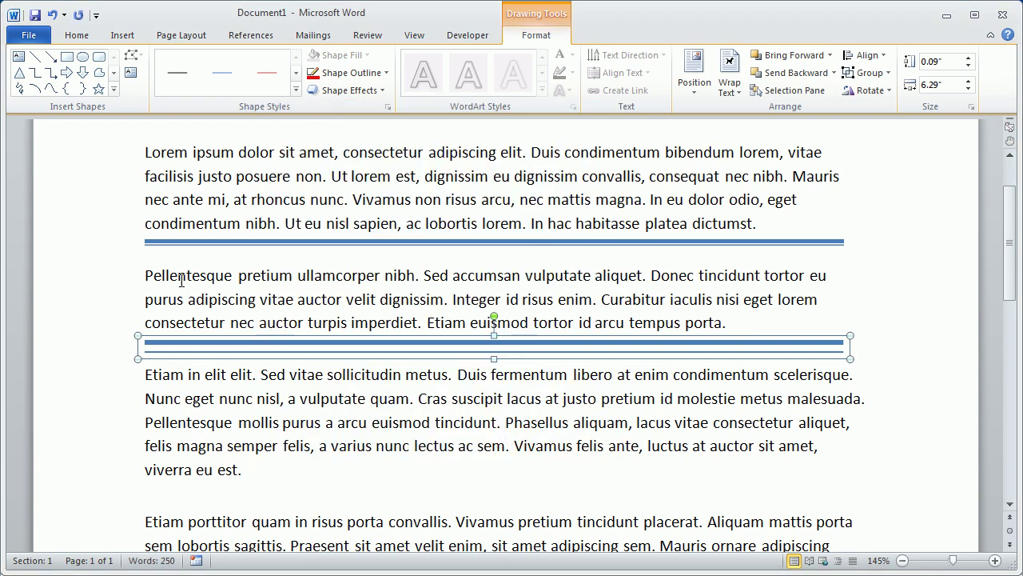
Step: Test whether the grouped lines move with the text by adding blank lines before the second paragraph, and remove them again
left_click(147, 275)
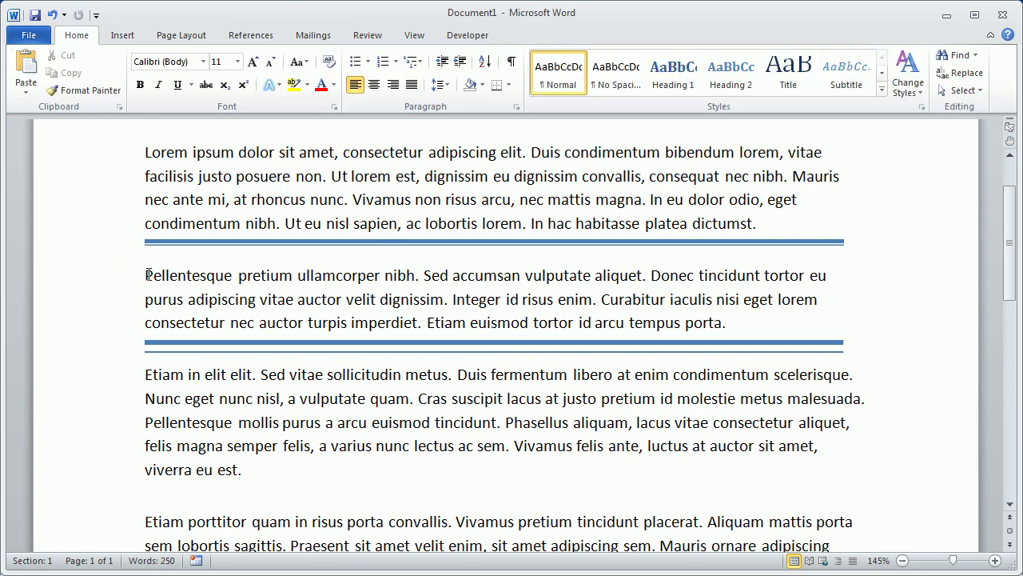
key("Return")
key("Return")
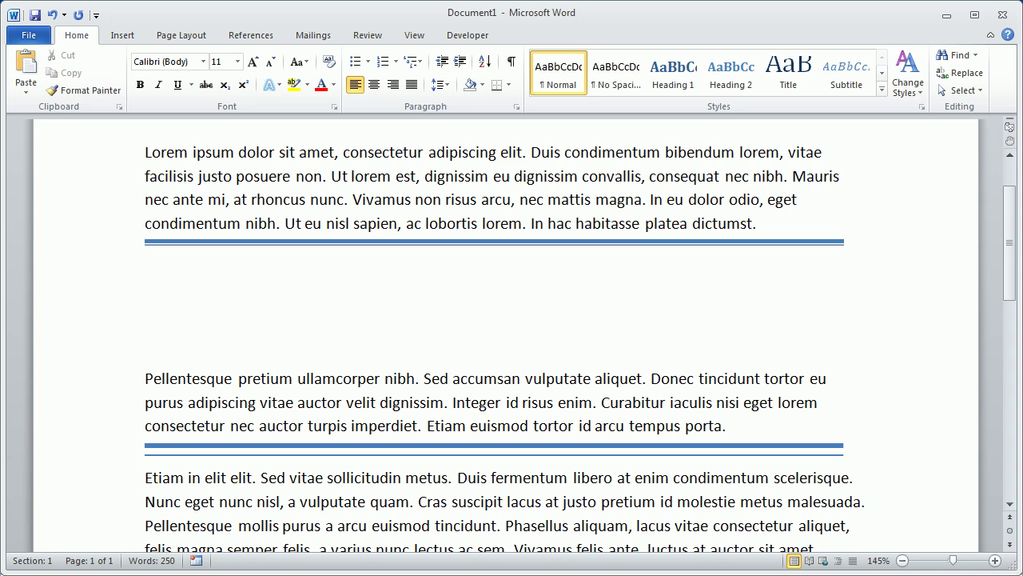
key("BackSpace")
key("BackSpace")
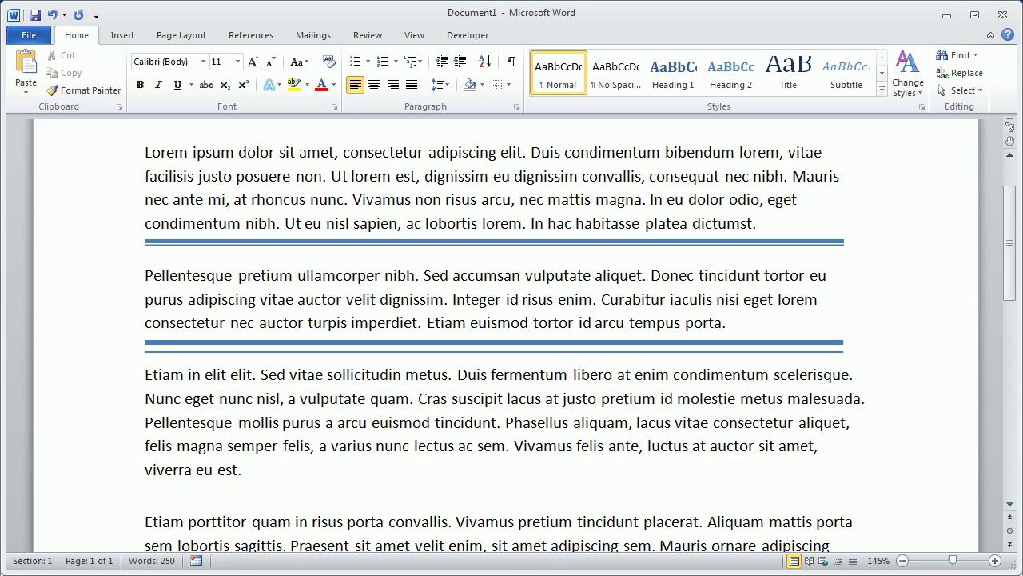